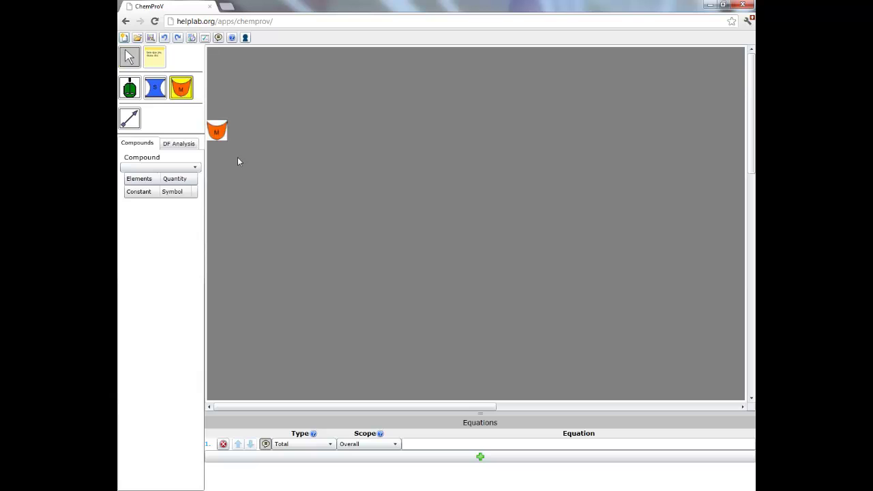
Step: Place mixer Mix1 on the canvas and drop a reactor to its right
{"action": "left_click", "coordinate": [330, 273]}
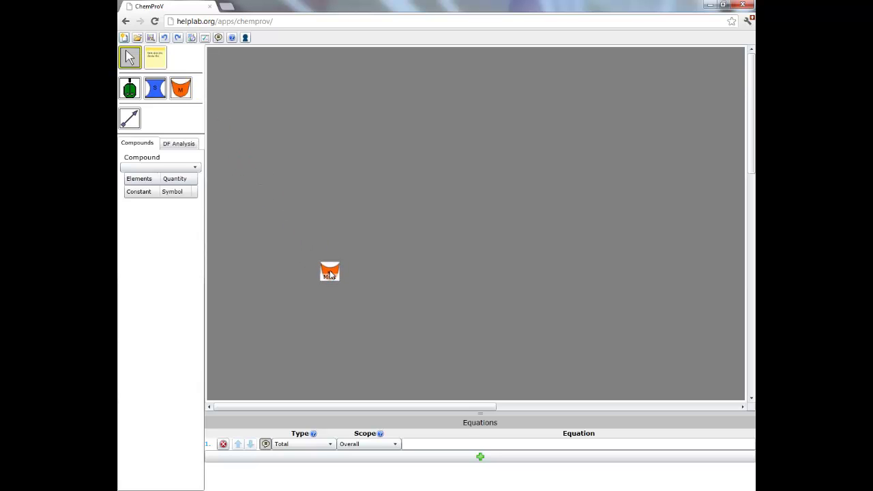
{"action": "left_click", "coordinate": [130, 89]}
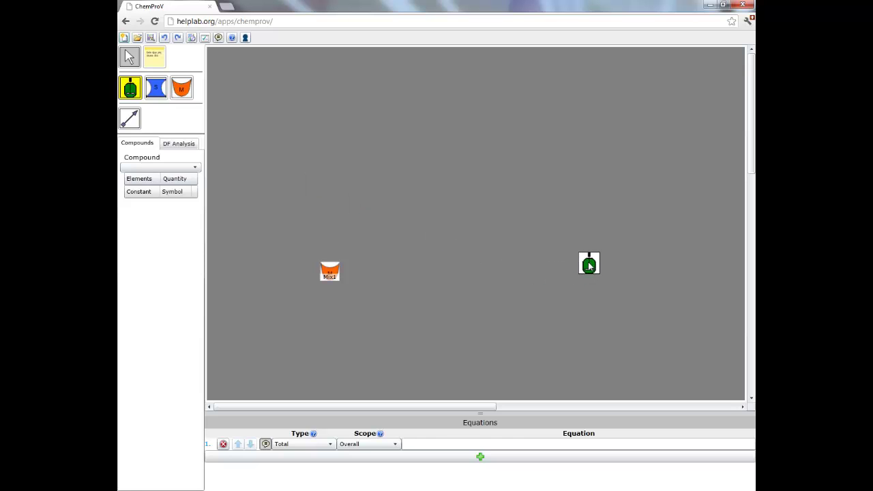
{"action": "left_click", "coordinate": [589, 264]}
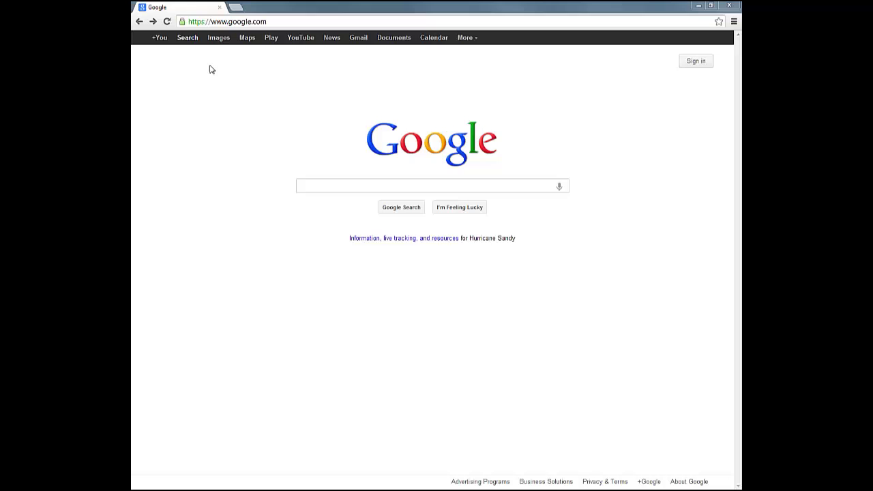
Step: Go to chemprov.org and start the app from the Run ChemProV link
{"action": "left_click", "coordinate": [209, 23]}
{"action": "type", "text": "chemprov.org"}
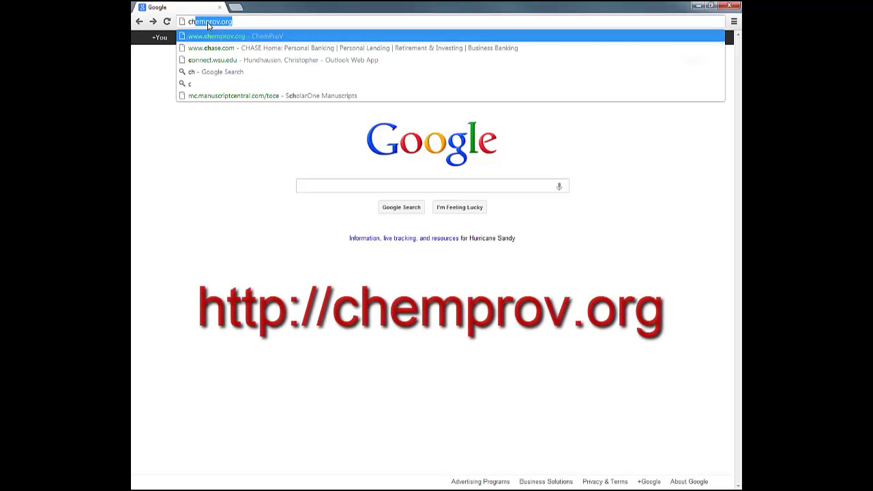
{"action": "key", "text": "Return"}
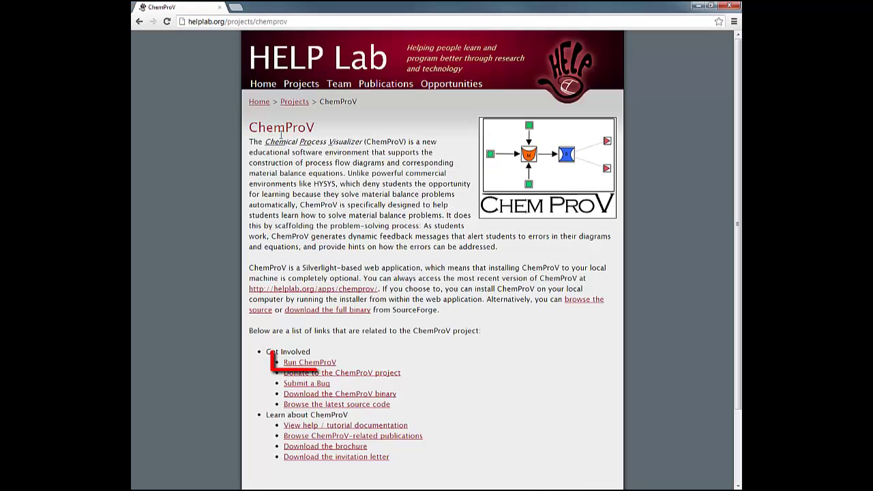
{"action": "left_click", "coordinate": [305, 363]}
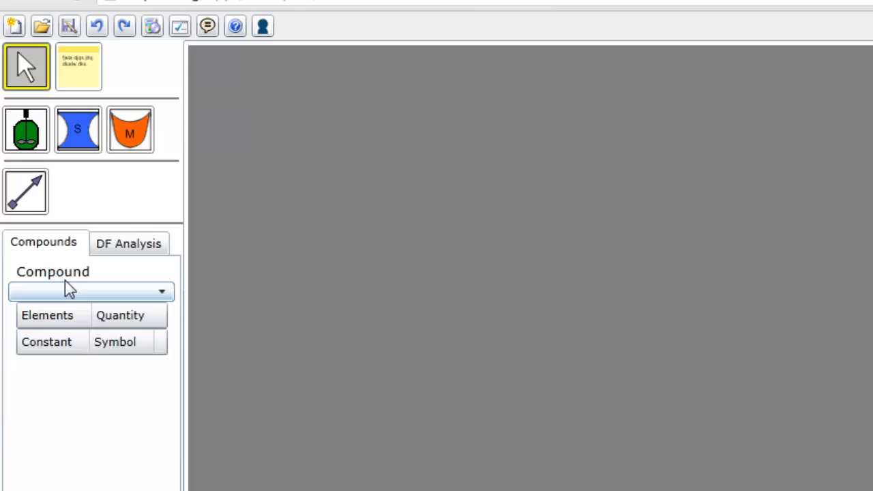
Step: Place mixer Mix4 near the centre of the empty canvas
{"action": "left_click", "coordinate": [128, 136]}
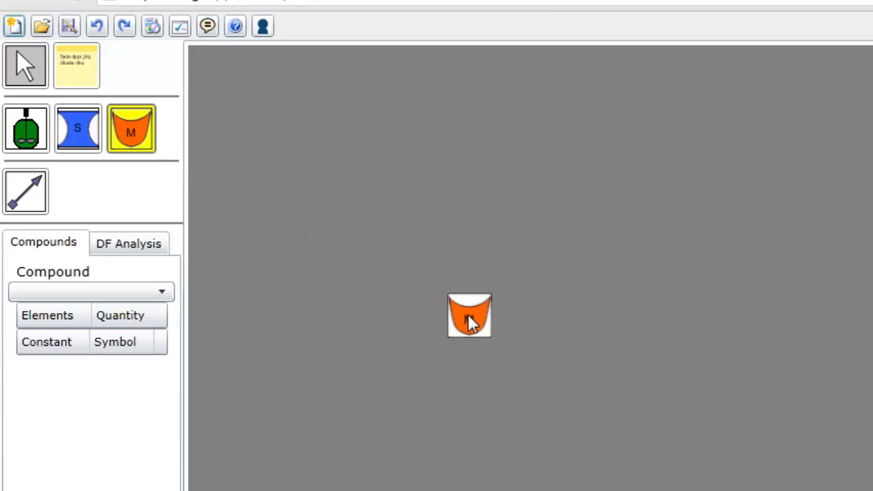
{"action": "left_click", "coordinate": [473, 324]}
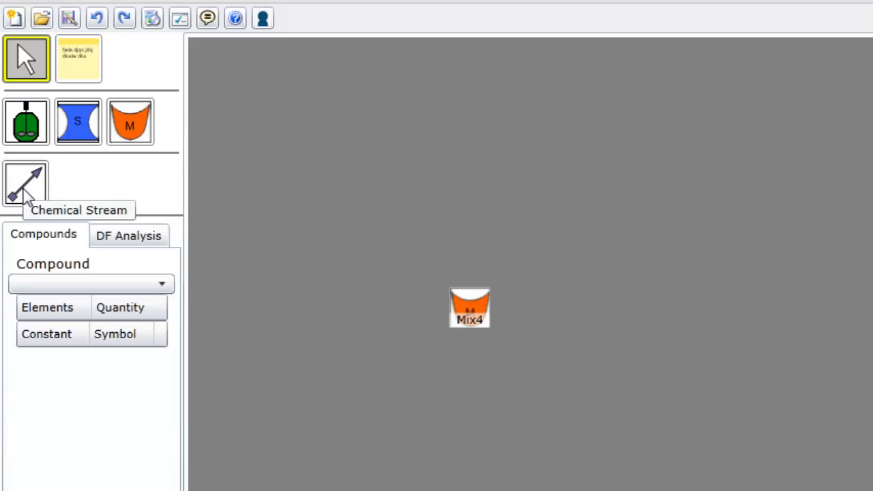
Step: Draw inlet chemical Stream #1 feeding into Mix4
{"action": "left_click", "coordinate": [24, 195]}
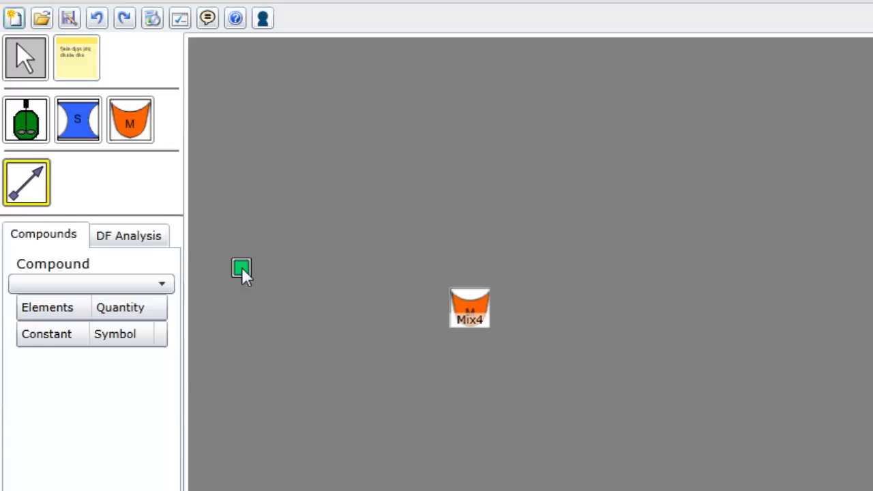
{"action": "left_click", "coordinate": [242, 270]}
{"action": "mouse_move", "coordinate": [256, 276]}
{"action": "left_mouse_down"}
{"action": "mouse_move", "coordinate": [329, 300]}
{"action": "mouse_move", "coordinate": [452, 310]}
{"action": "left_mouse_up"}
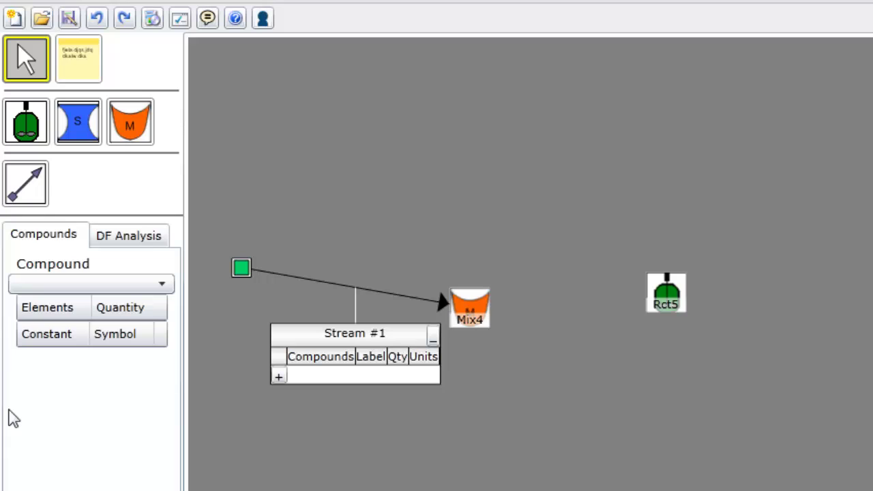
Step: Connect Mix4's outlet to reactor Rct5 with chemical Stream #3
{"action": "left_click", "coordinate": [30, 188]}
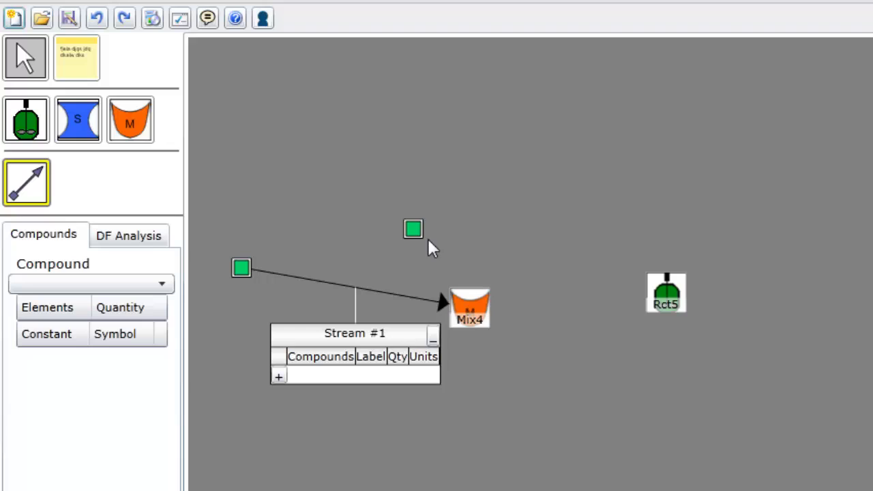
{"action": "left_click", "coordinate": [474, 316]}
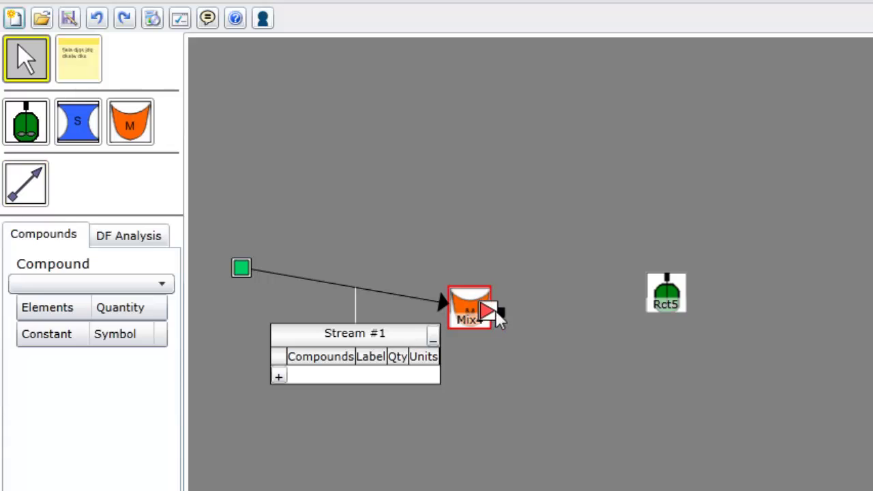
{"action": "left_click", "coordinate": [667, 303]}
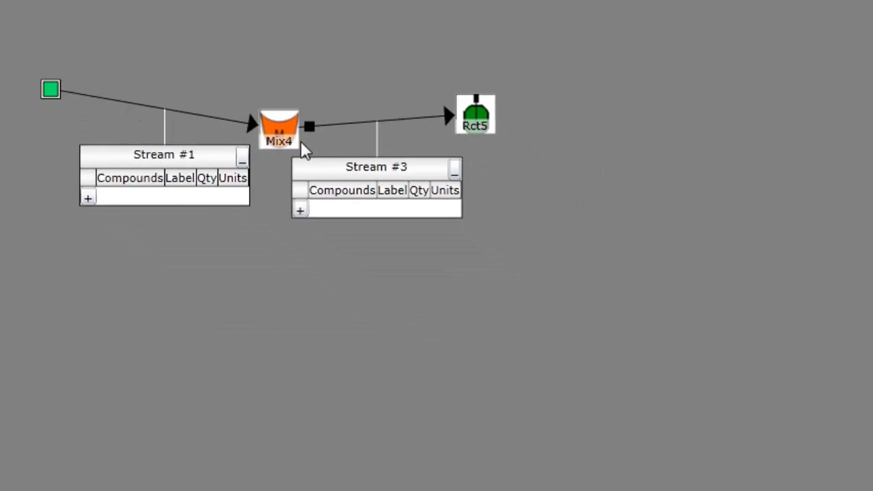
Step: Assign both Mix4 and Rct5 to the green subprocess
{"action": "right_click", "coordinate": [275, 134]}
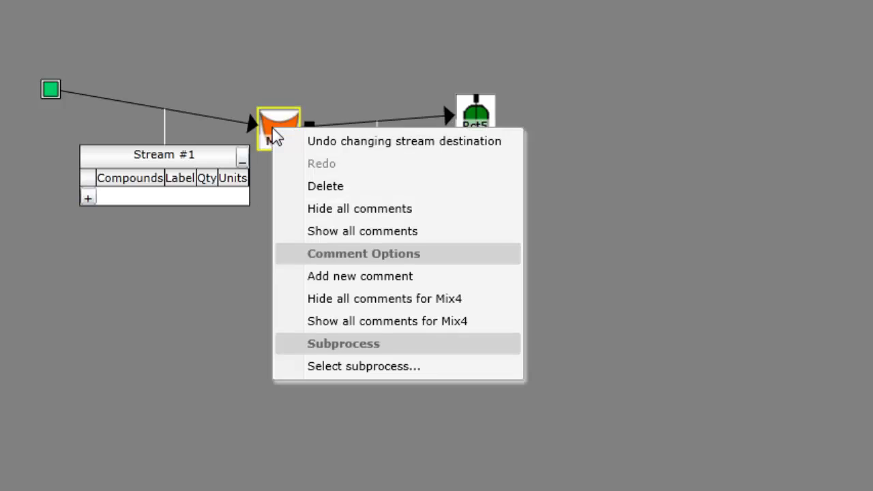
{"action": "left_click", "coordinate": [339, 368]}
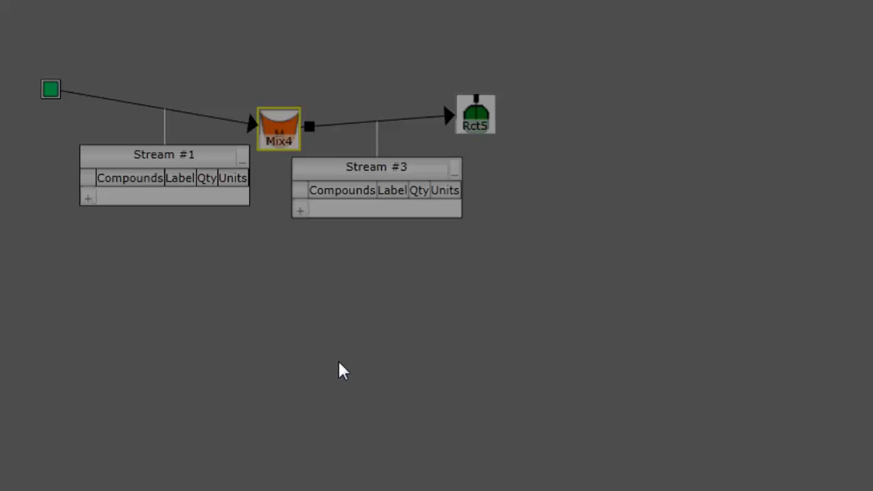
{"action": "left_click", "coordinate": [416, 279]}
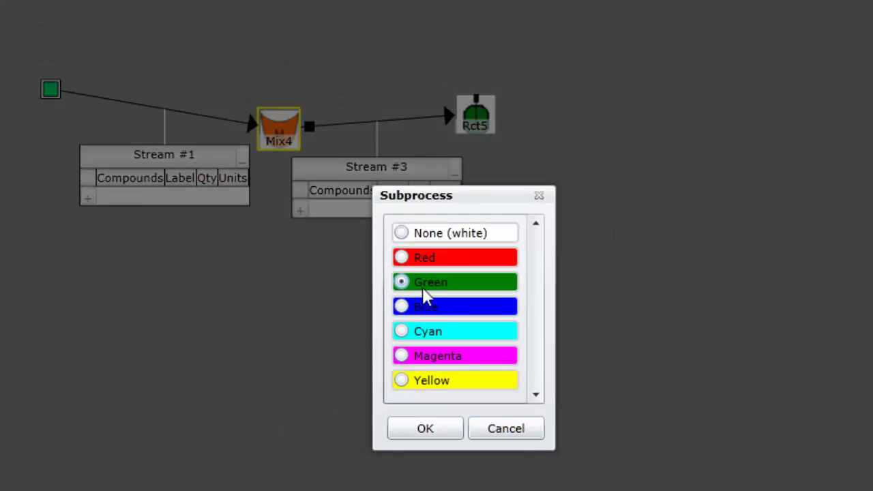
{"action": "left_click", "coordinate": [431, 429]}
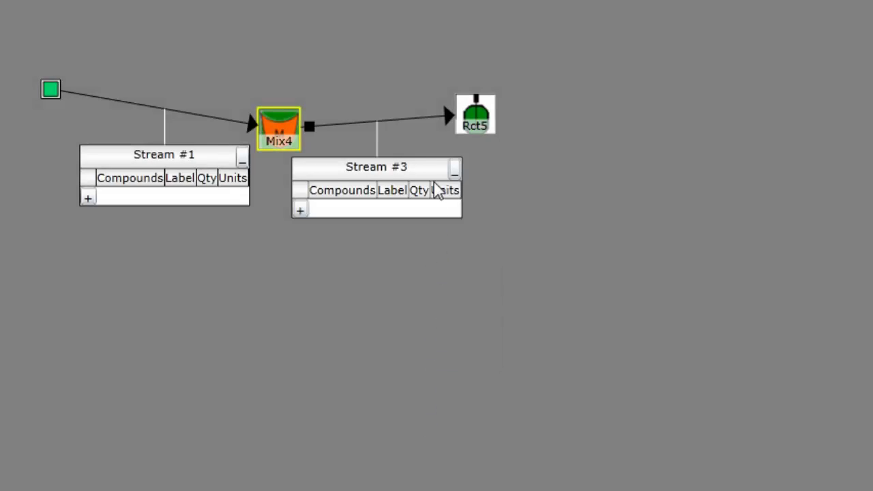
{"action": "right_click", "coordinate": [475, 119]}
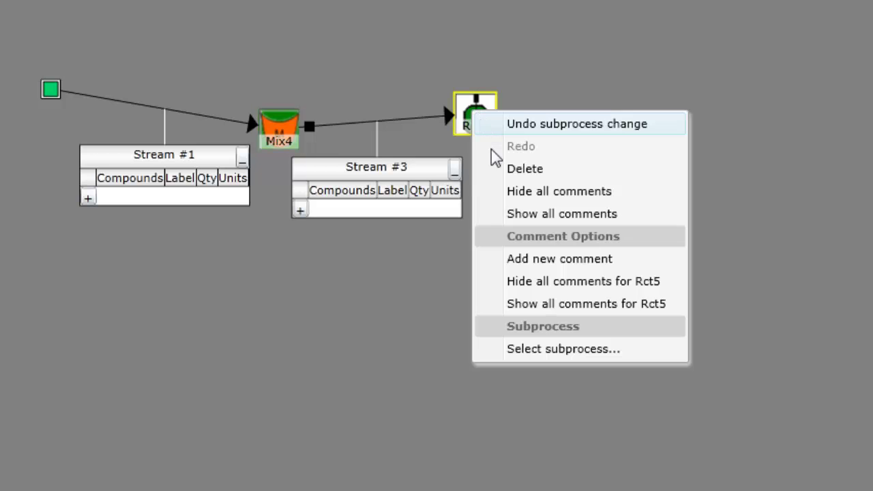
{"action": "left_click", "coordinate": [553, 350]}
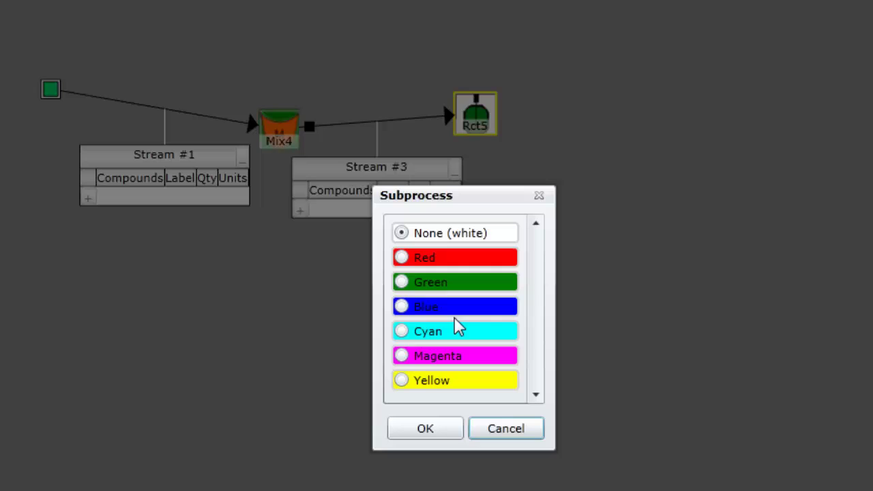
{"action": "left_click", "coordinate": [402, 282]}
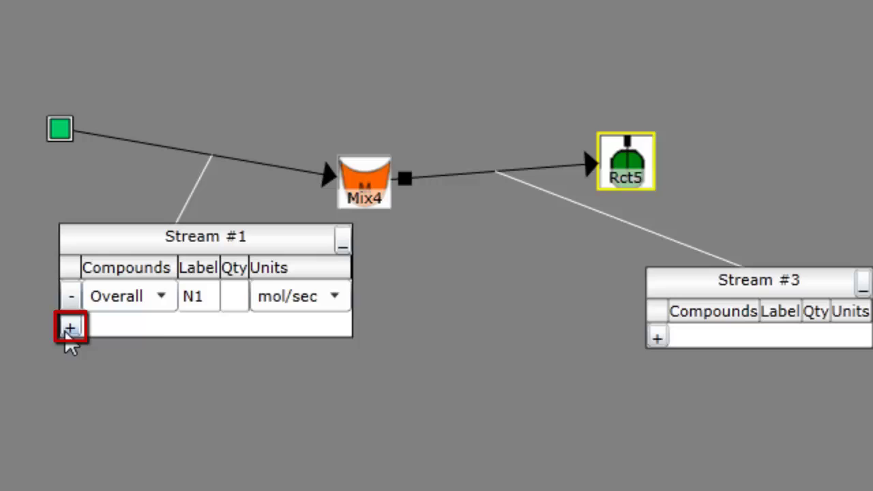
Step: Add a carbon monoxide row m1cm to Stream #1 with quantity ? in mol %
{"action": "left_click", "coordinate": [69, 330]}
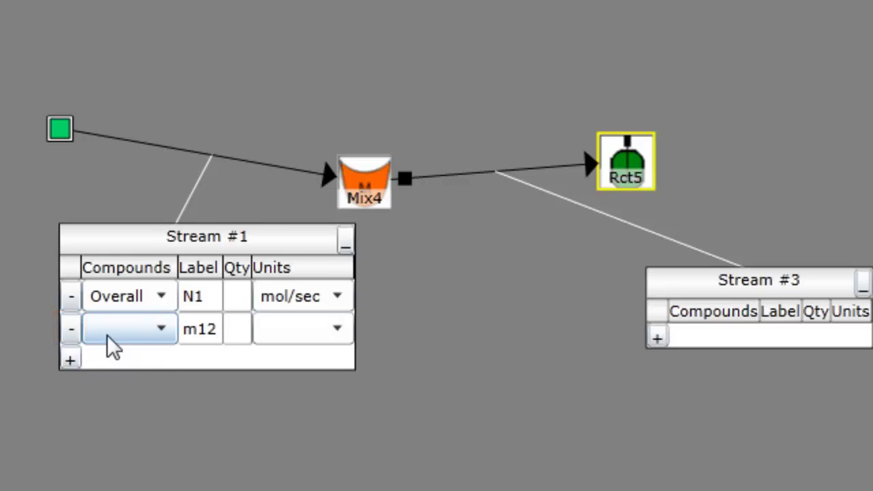
{"action": "left_click", "coordinate": [164, 331]}
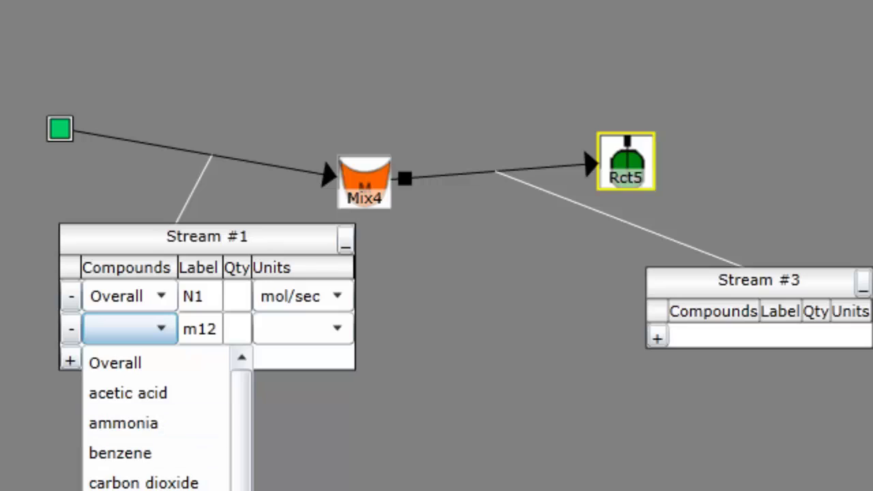
{"action": "key", "text": "Return"}
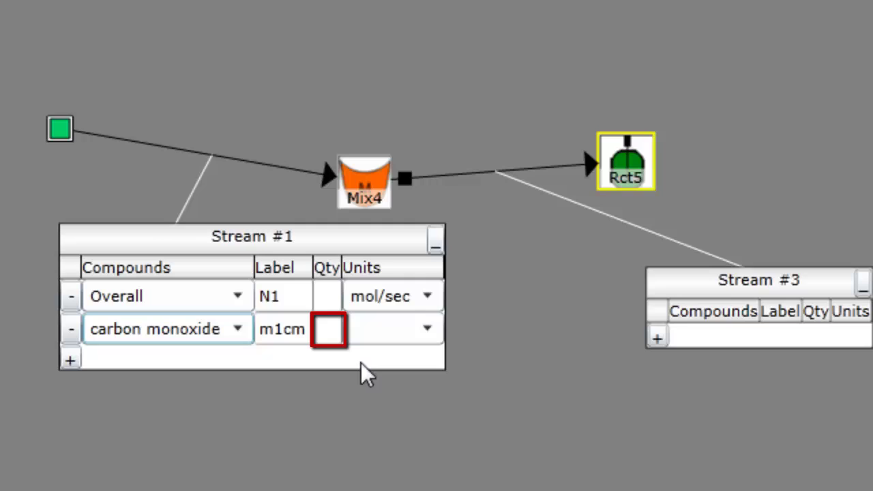
{"action": "left_click", "coordinate": [327, 331]}
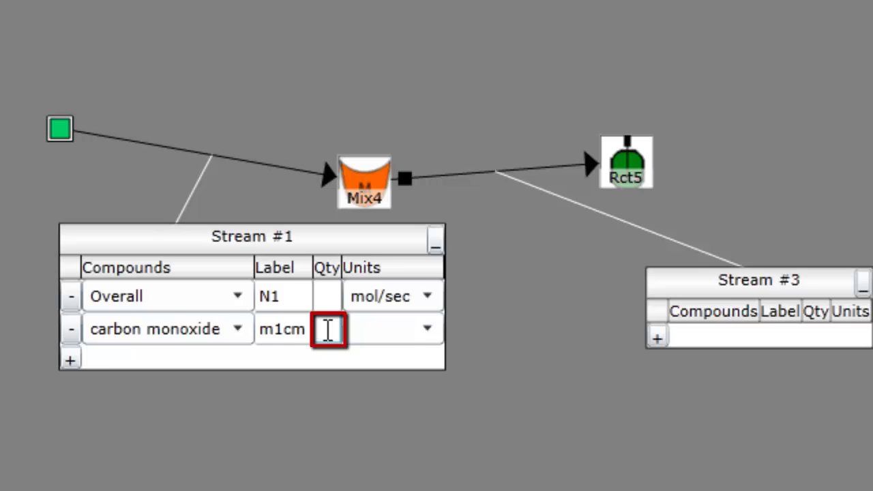
{"action": "type", "text": "?"}
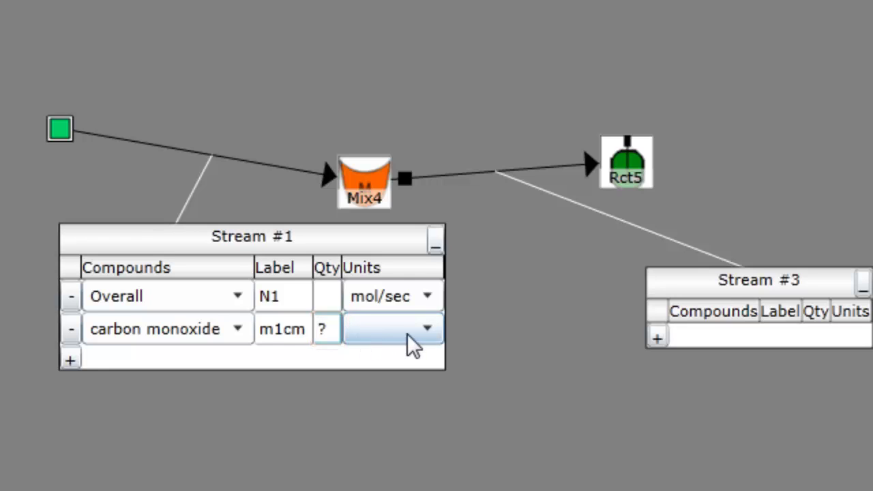
{"action": "left_click", "coordinate": [424, 343]}
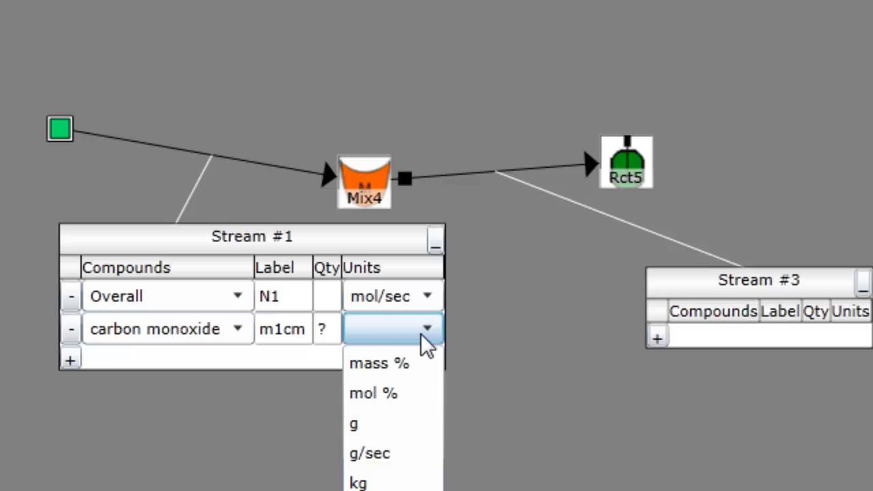
{"action": "left_click", "coordinate": [414, 401]}
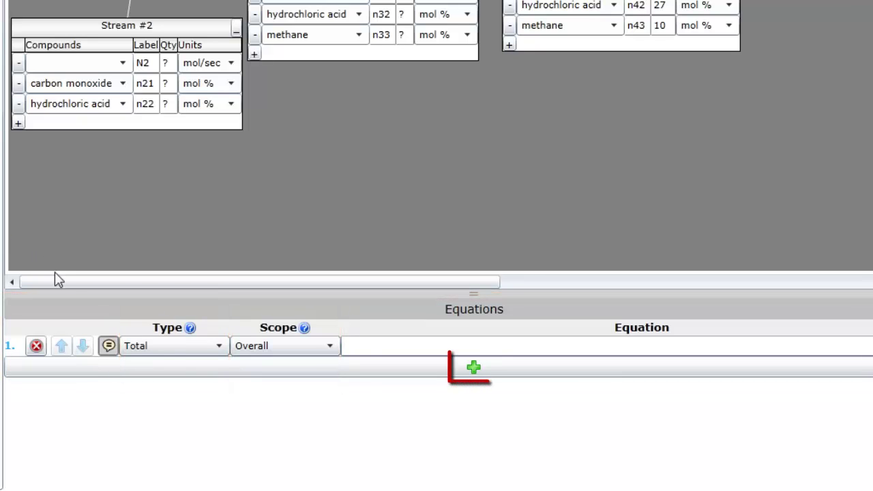
Step: Add equation rows 2 and 3, both defaulting to Total type and Overall scope
{"action": "left_click", "coordinate": [184, 367]}
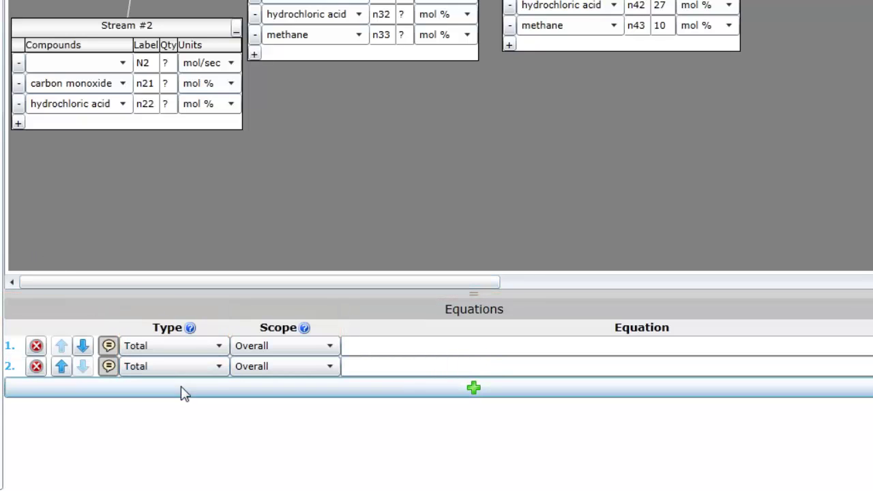
{"action": "left_click", "coordinate": [182, 390]}
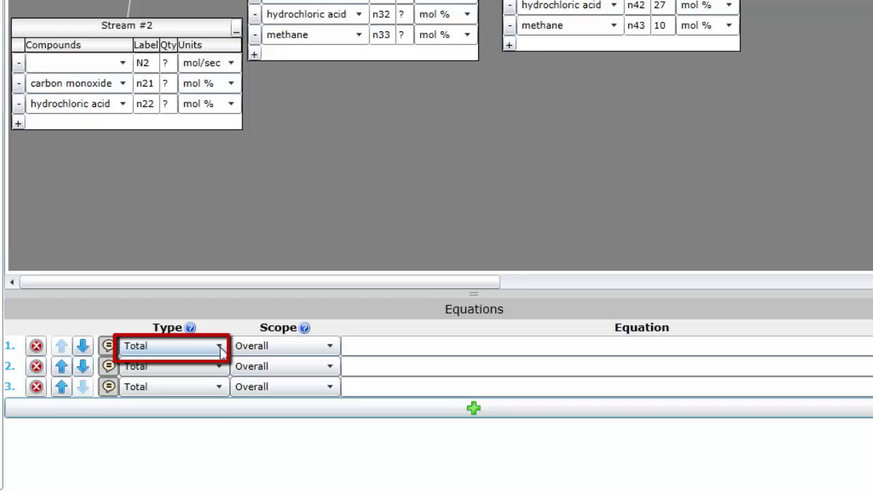
Step: Set equation row 1's type to carbon monoxide and its scope to Sep6
{"action": "left_click", "coordinate": [219, 347]}
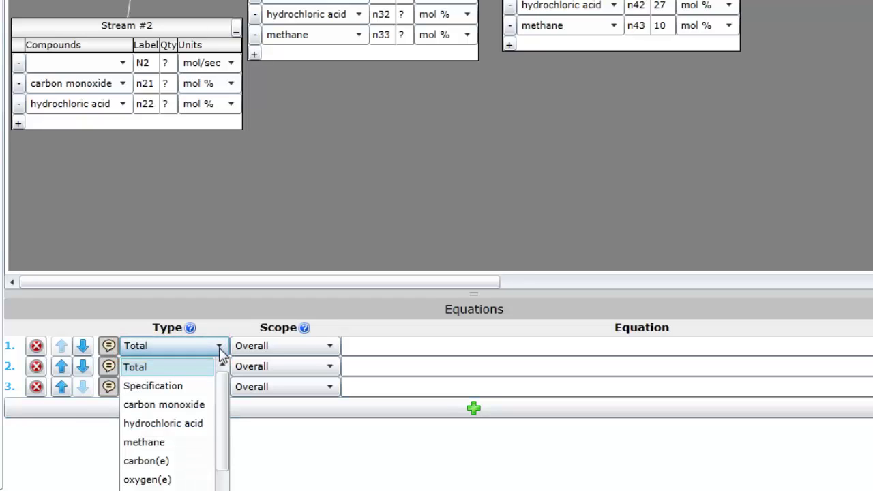
{"action": "mouse_move", "coordinate": [218, 415]}
{"action": "left_mouse_down"}
{"action": "mouse_move", "coordinate": [218, 452]}
{"action": "mouse_move", "coordinate": [221, 416]}
{"action": "left_mouse_up"}
{"action": "left_click", "coordinate": [189, 407]}
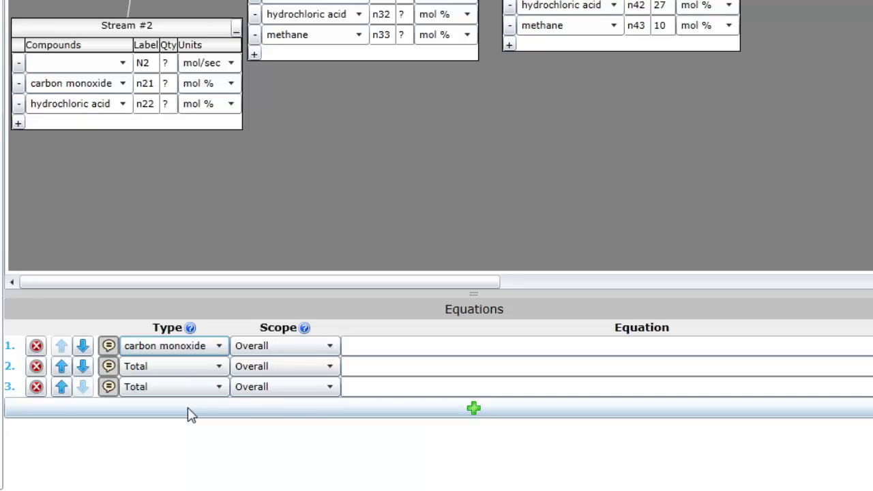
{"action": "left_click", "coordinate": [331, 347]}
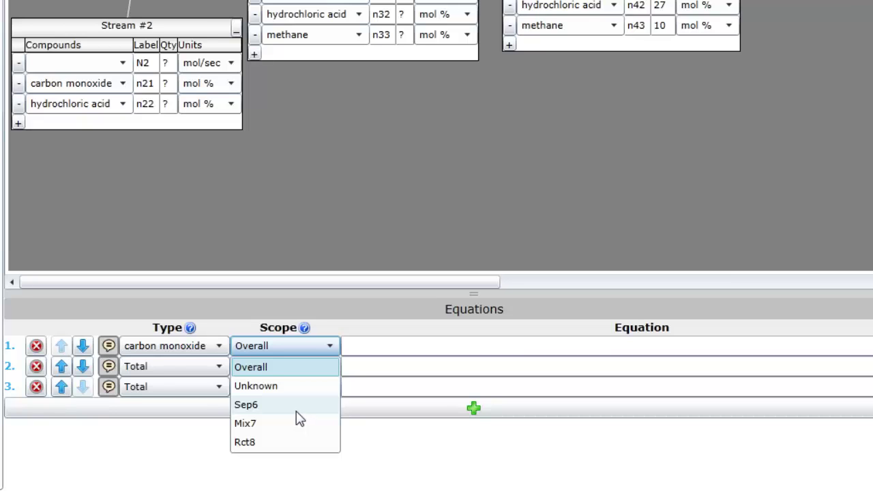
{"action": "left_click", "coordinate": [297, 408]}
{"action": "left_click", "coordinate": [360, 346]}
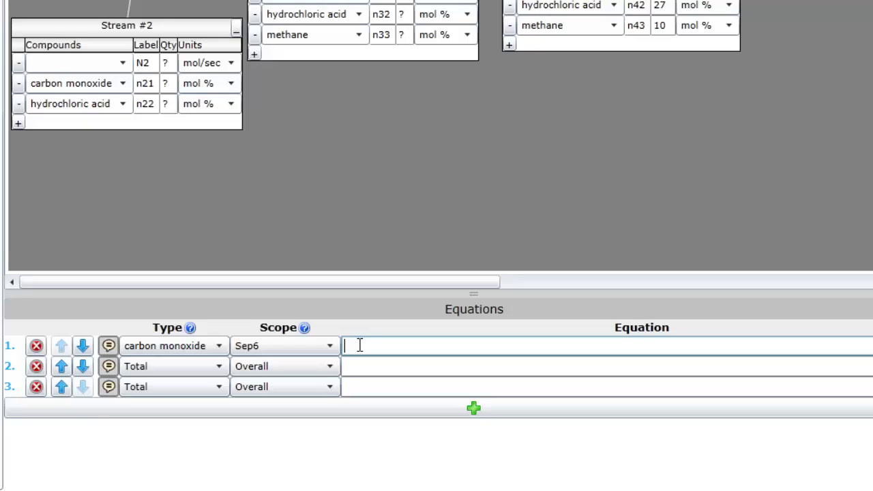
Step: Write n41 * N4 = n61 * N6 as the first equation and delete the blank row
{"action": "type", "text": "n41 * N"}
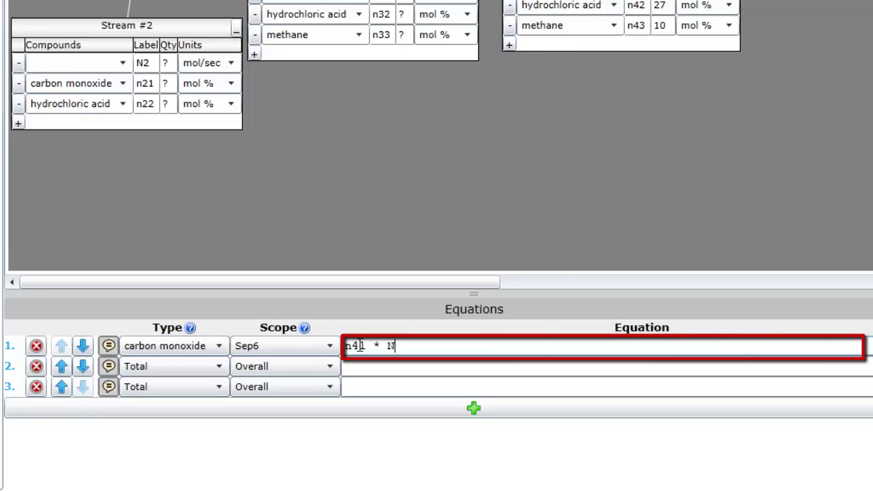
{"action": "type", "text": "4 = n61 * N6"}
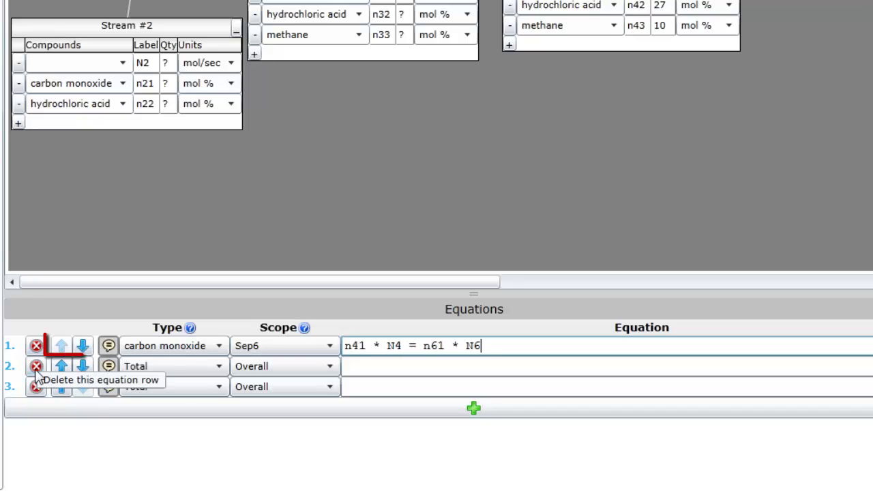
{"action": "left_click", "coordinate": [36, 366]}
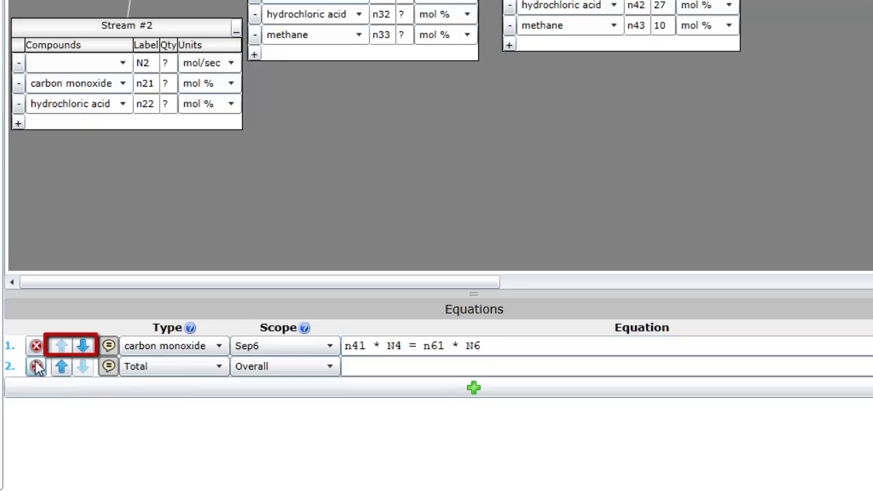
{"action": "left_click", "coordinate": [83, 346]}
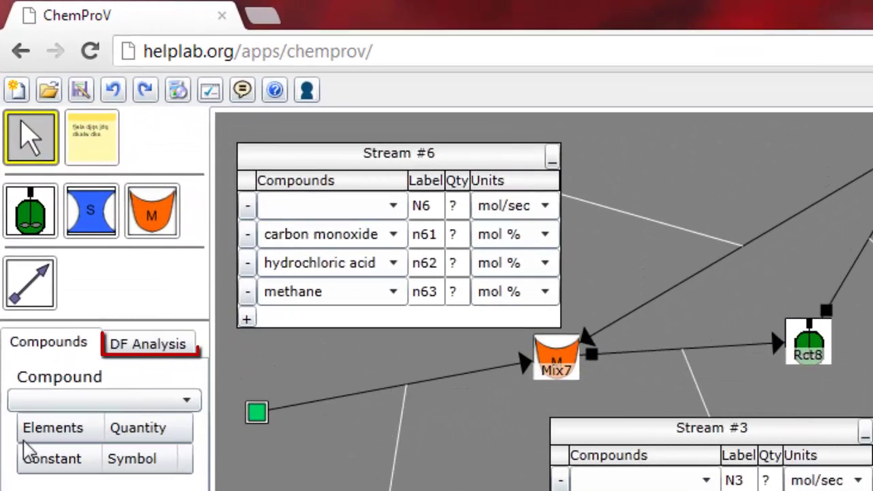
Step: In the DF Analysis tab, write 'There are N unknowns with M equations.'
{"action": "left_click", "coordinate": [145, 358]}
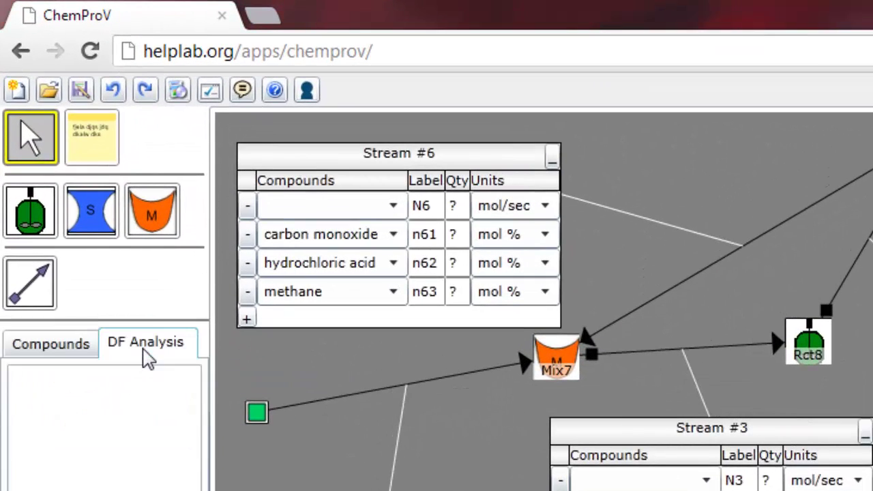
{"action": "left_click", "coordinate": [88, 402]}
{"action": "type", "text": "T"}
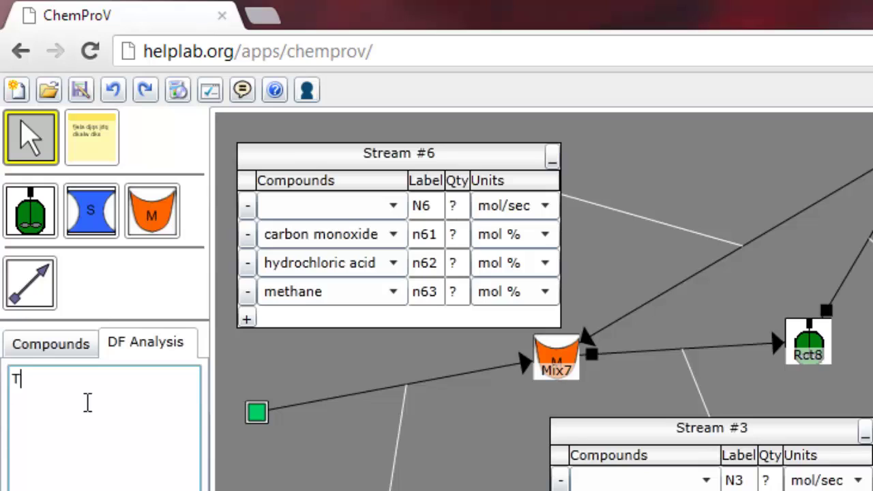
{"action": "type", "text": "here are N "}
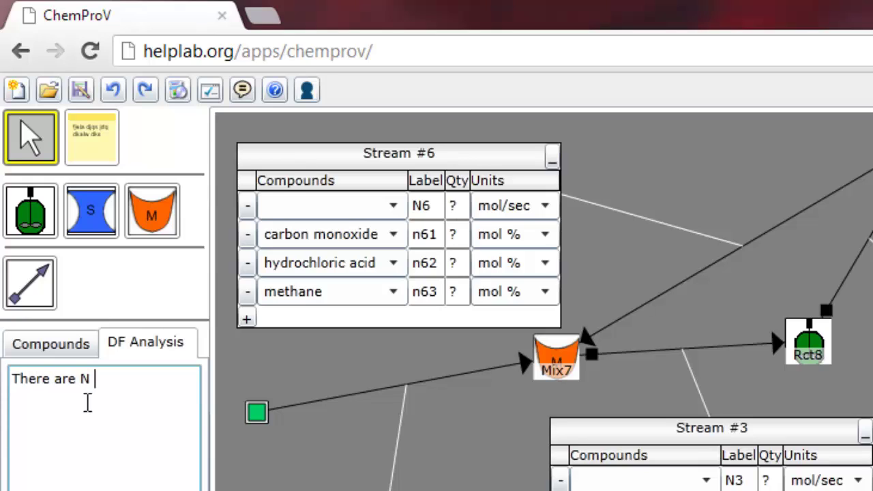
{"action": "type", "text": "unknowns with"}
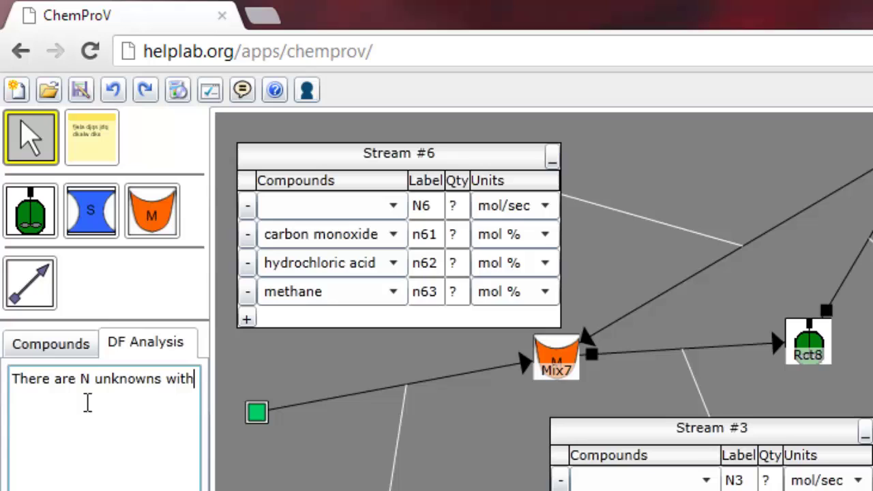
{"action": "type", "text": " M equations."}
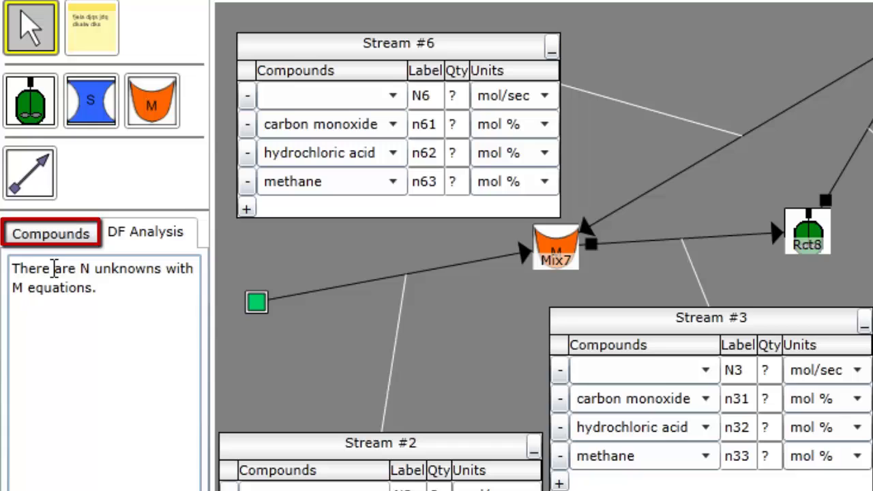
Step: Review hydrochloric acid's elements and constants in the Compounds panel, then save the diagram as MySolution
{"action": "left_click", "coordinate": [47, 239]}
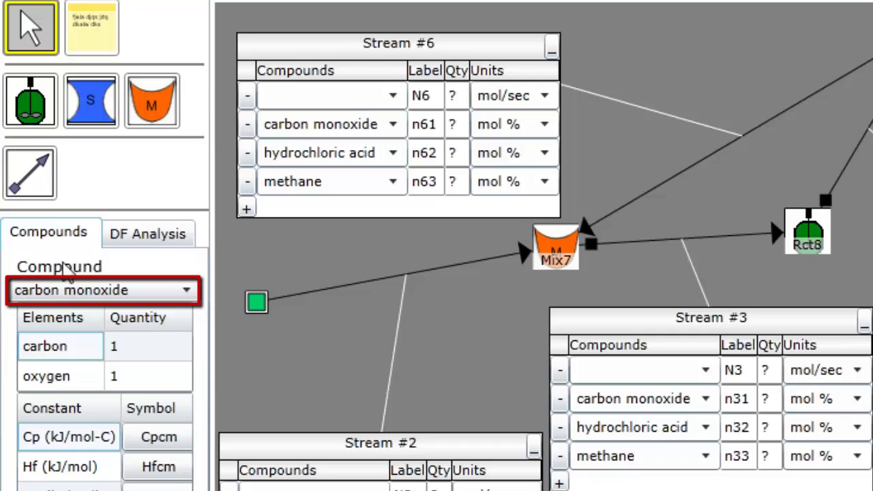
{"action": "left_click", "coordinate": [75, 290]}
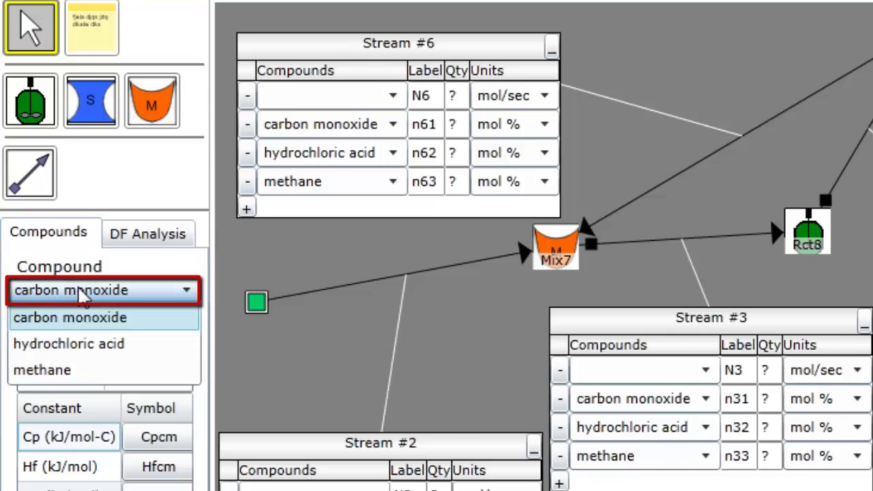
{"action": "left_click", "coordinate": [79, 344]}
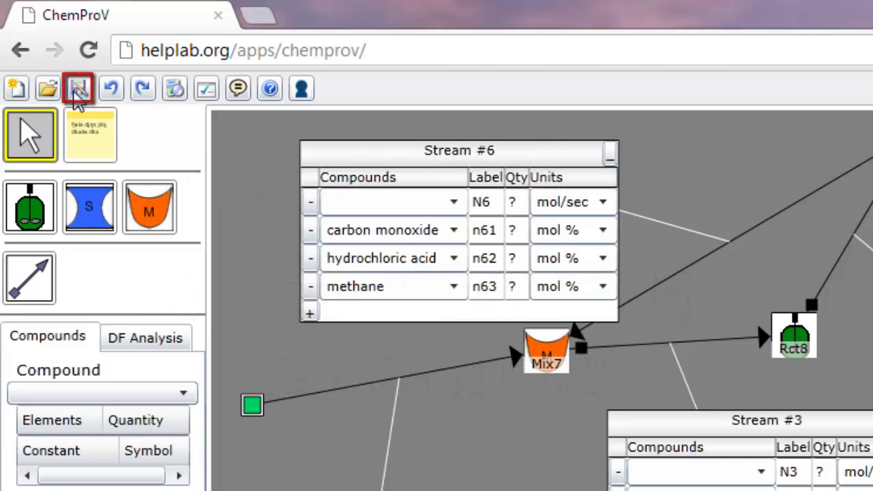
{"action": "left_click", "coordinate": [79, 90]}
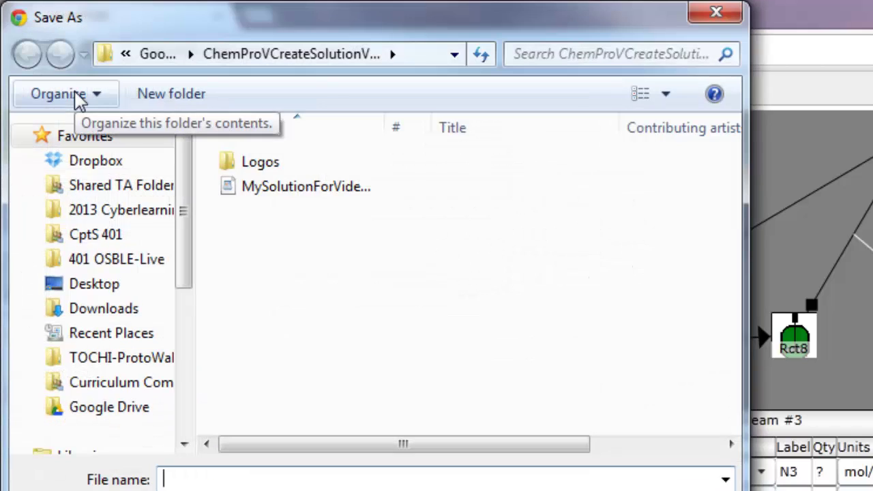
{"action": "type", "text": "MySolution"}
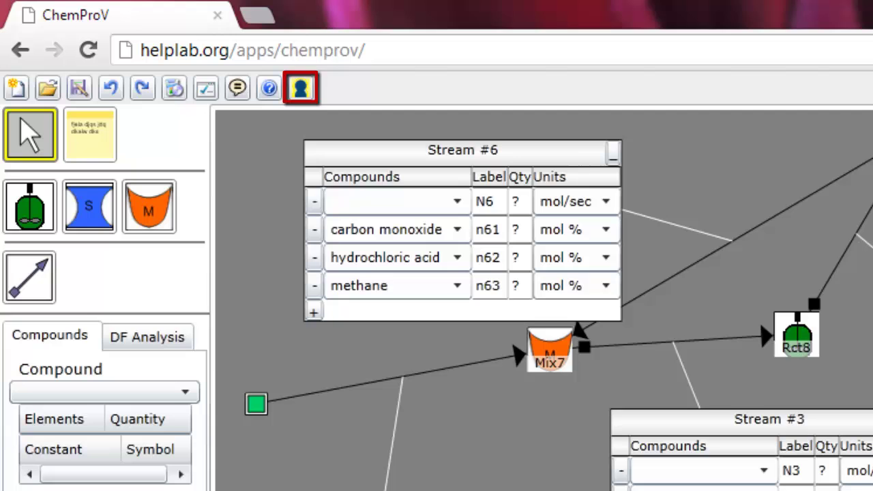
Step: Log in to OSBLE by entering the account's e-mail as user name and its password
{"action": "left_click", "coordinate": [302, 88]}
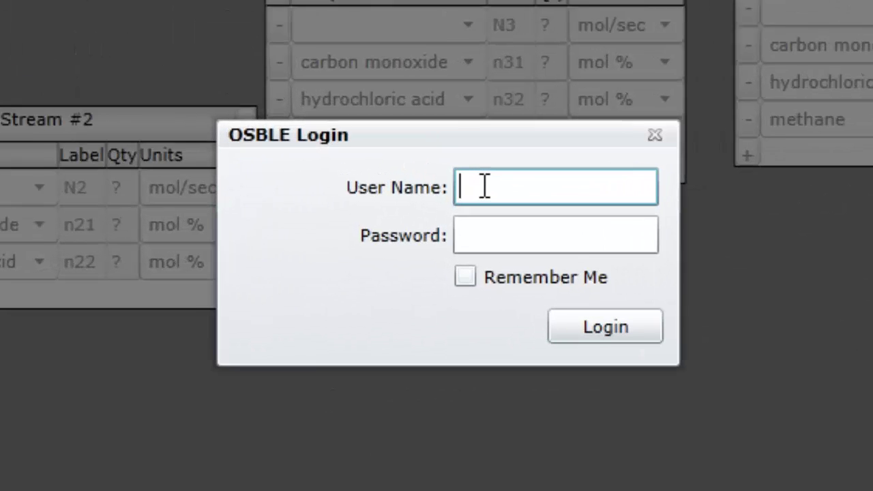
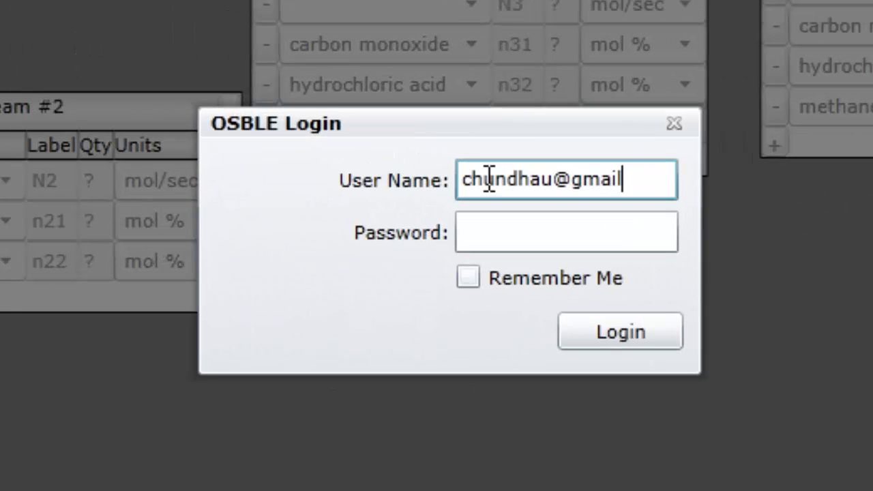
{"action": "key", "text": "Tab"}
{"action": "type", "text": "p********"}
{"action": "key", "text": "Return"}
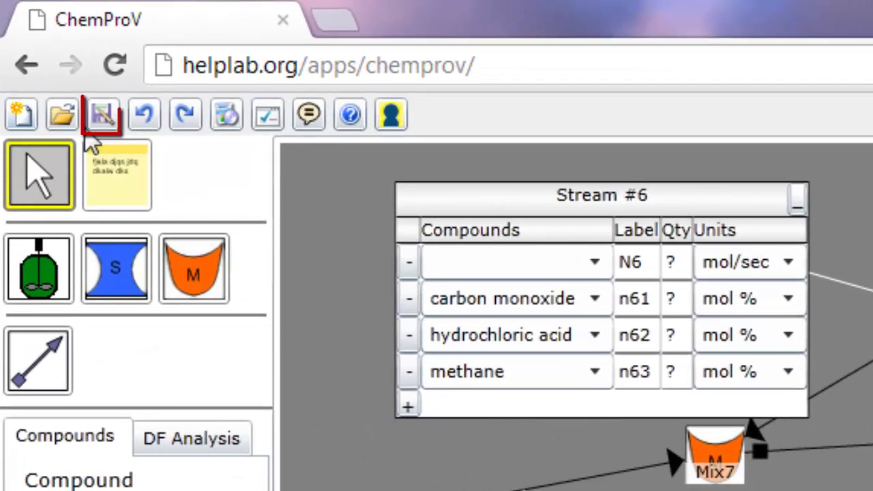
Step: Save the diagram to an OSBLE assignment, choosing 'chemprov submit' as the target
{"action": "left_click", "coordinate": [113, 123]}
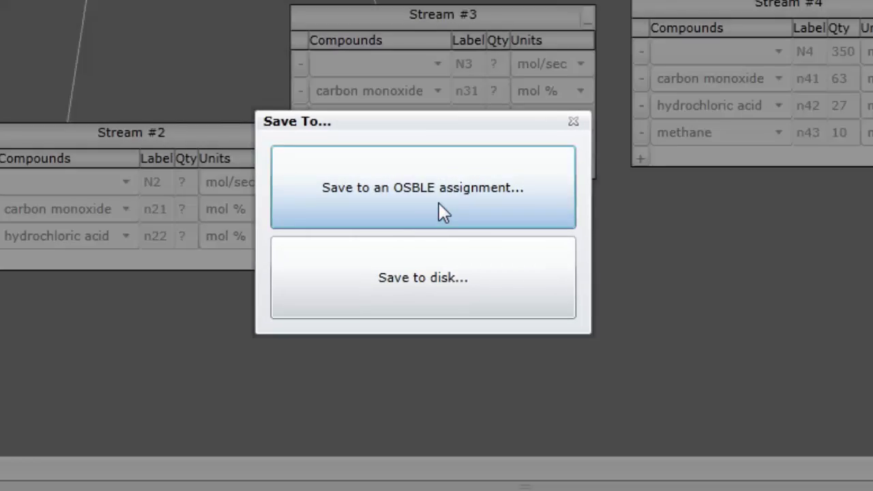
{"action": "left_click", "coordinate": [439, 206]}
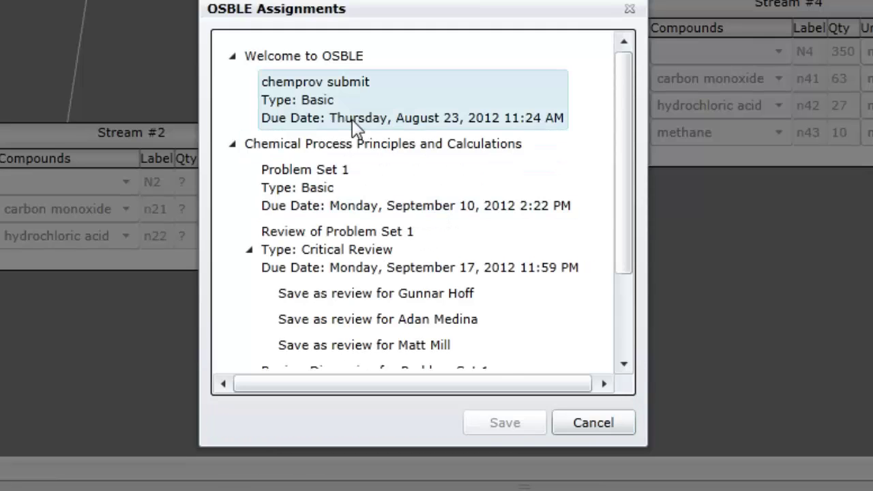
{"action": "left_click", "coordinate": [352, 125]}
{"action": "left_click", "coordinate": [480, 417]}
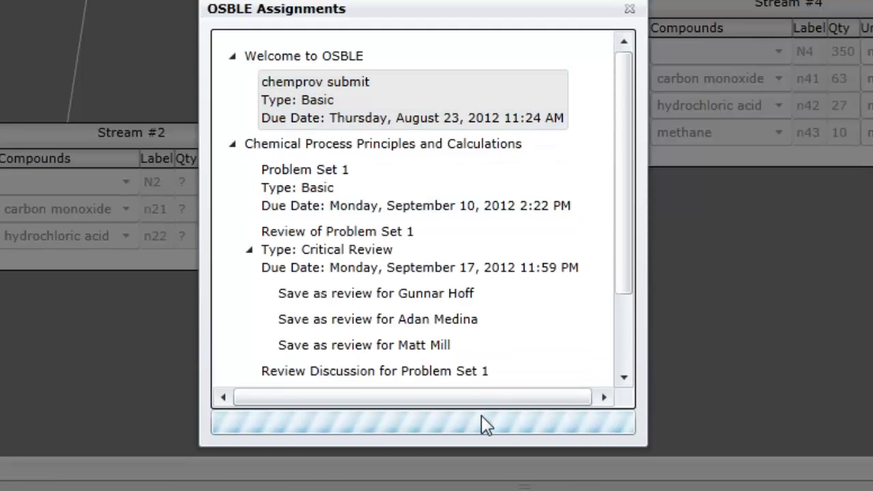